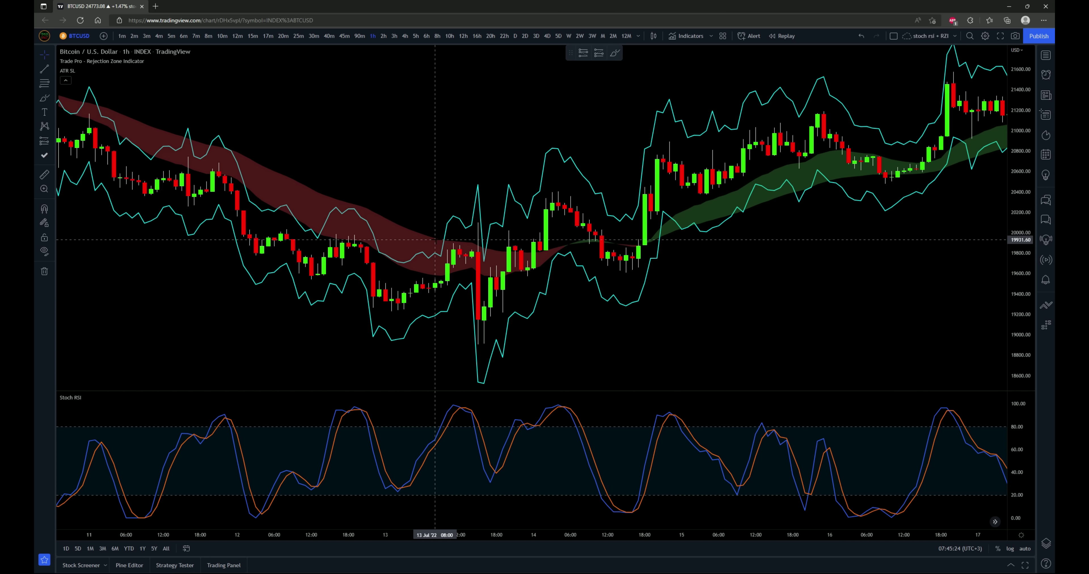
Step: Review the Stoch RSI input values and close its settings unchanged
right_click(354, 412)
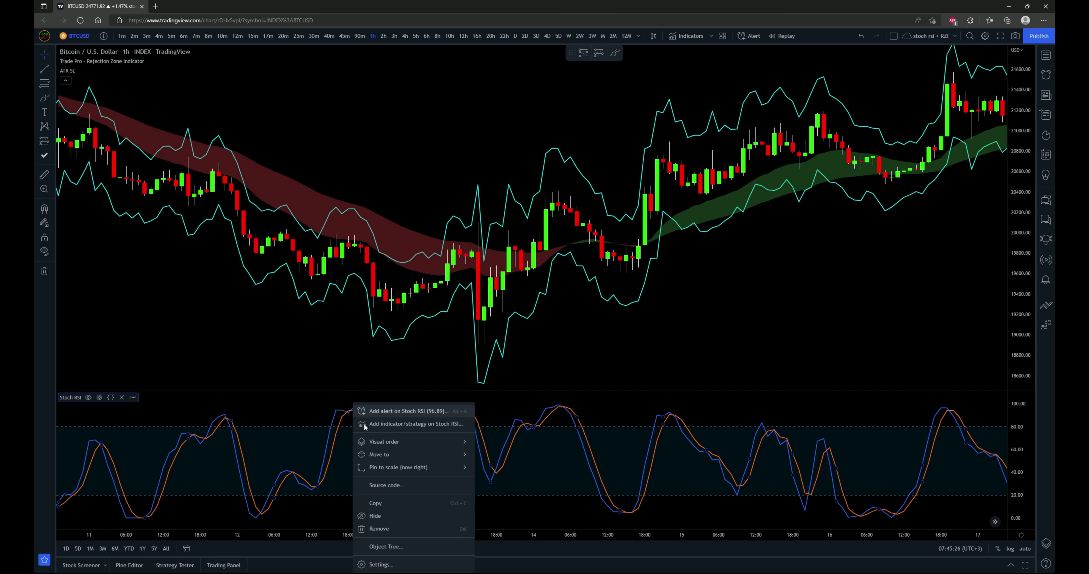
click(381, 564)
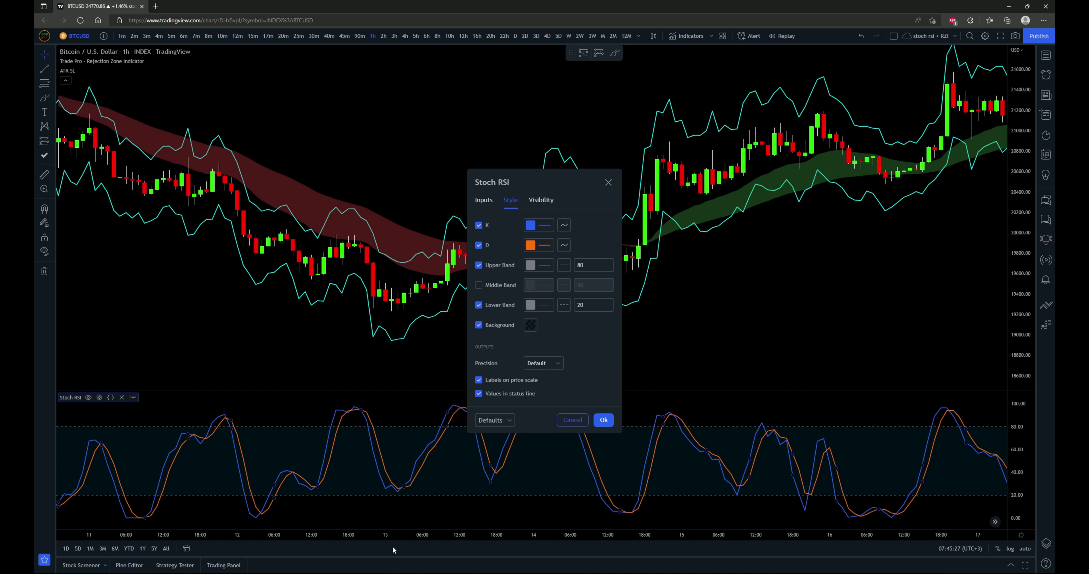
click(483, 200)
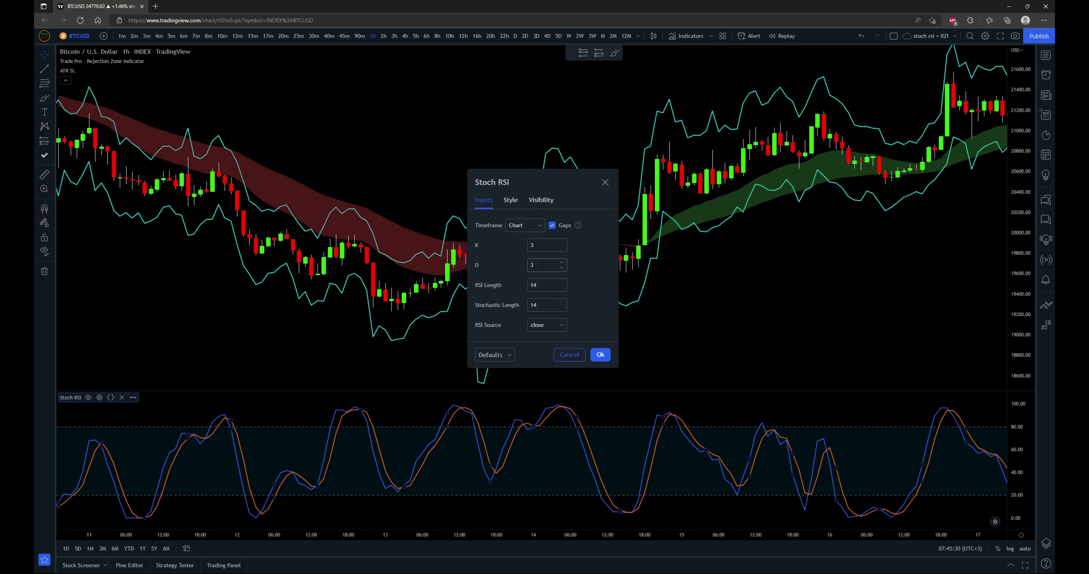
click(601, 355)
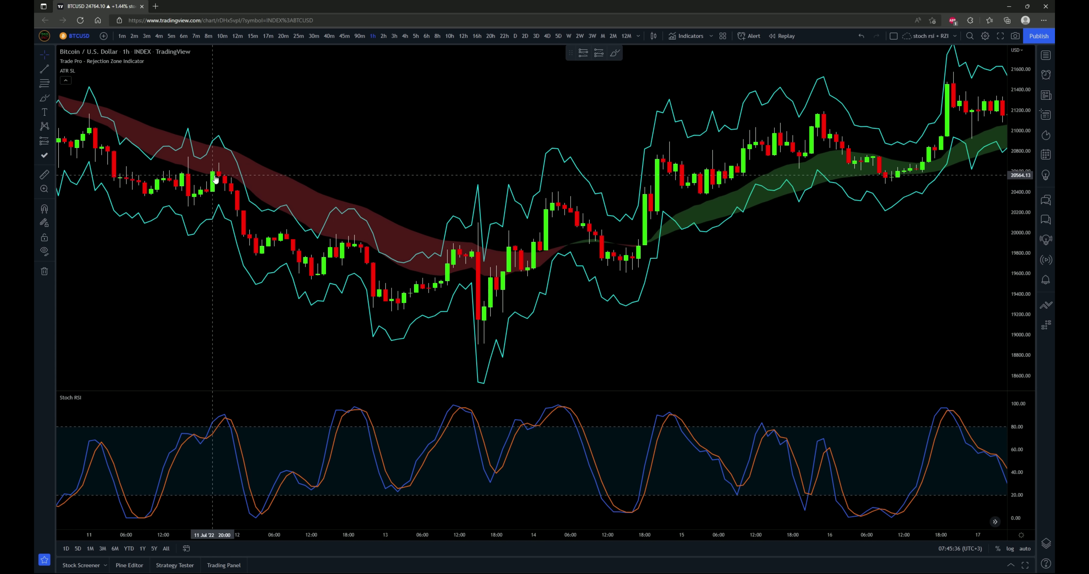
Step: Review the ATR SL settings without changes, then bring up the indicator library
right_click(215, 143)
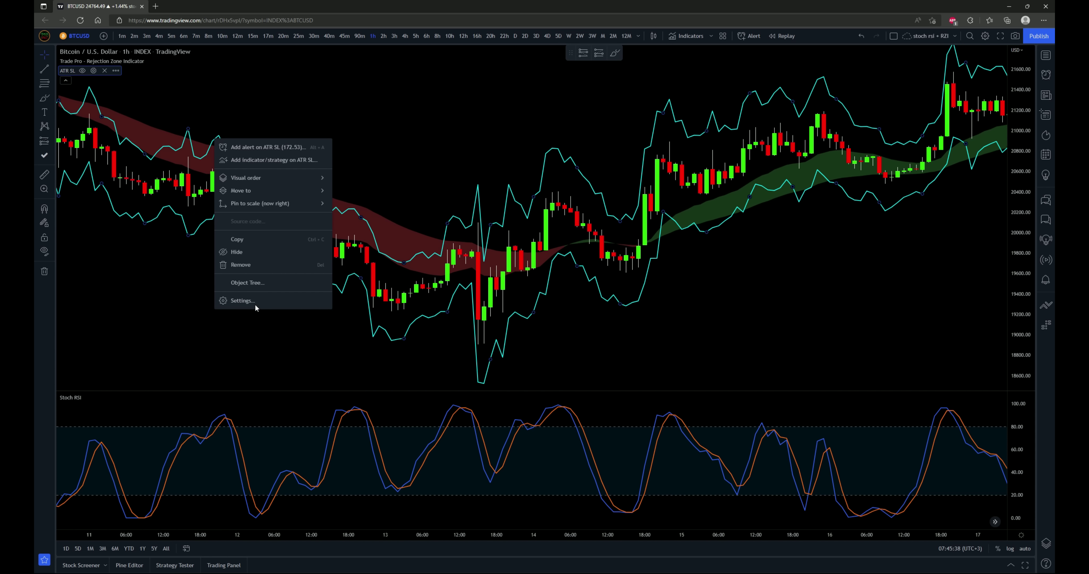
click(236, 303)
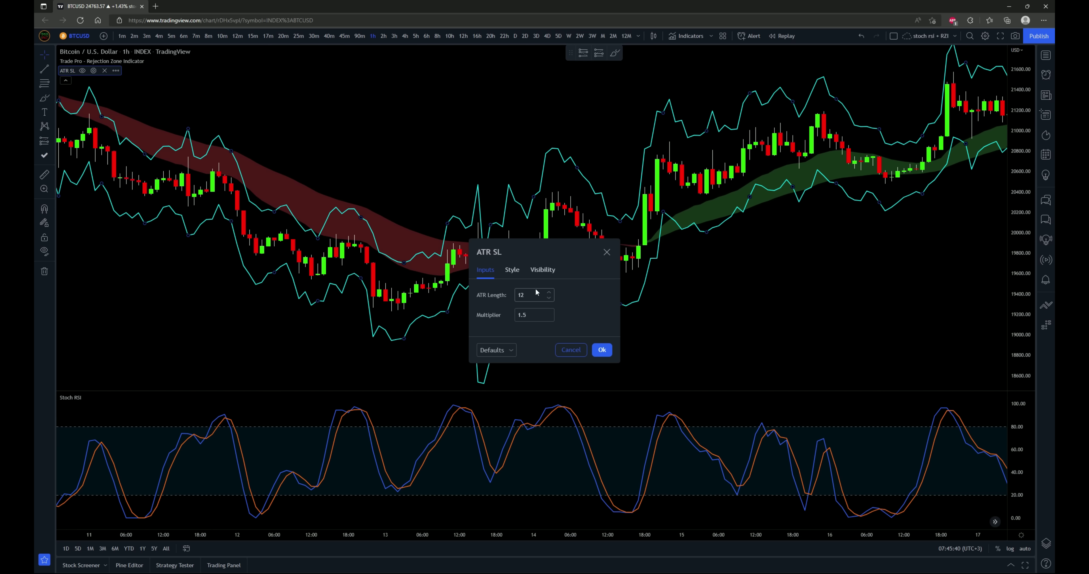
click(602, 350)
click(681, 37)
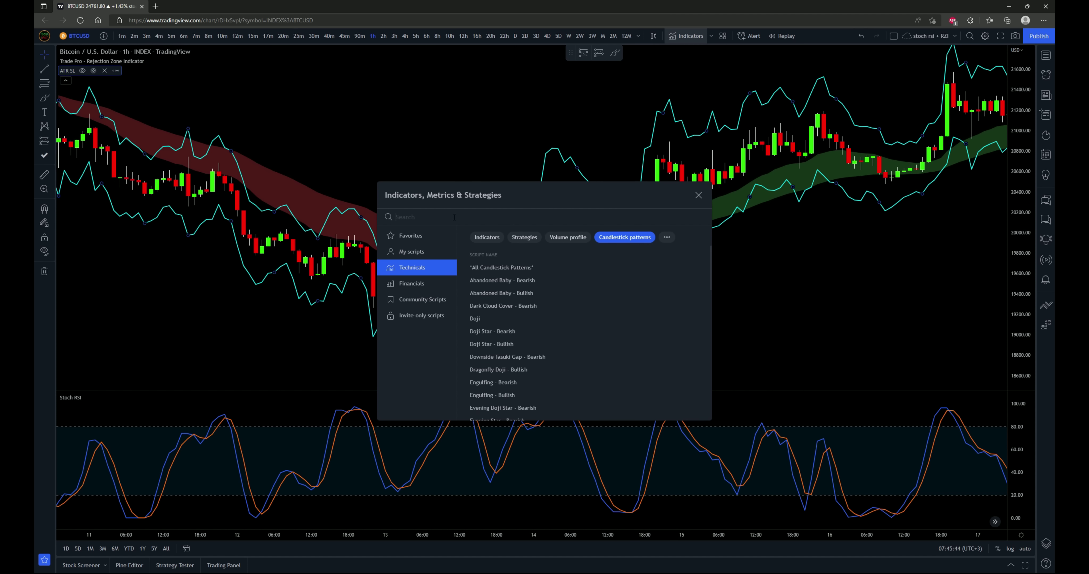
Step: Search the indicator library for 'stop' and then 'rejection zone', closing it without adding anything
text(stop)
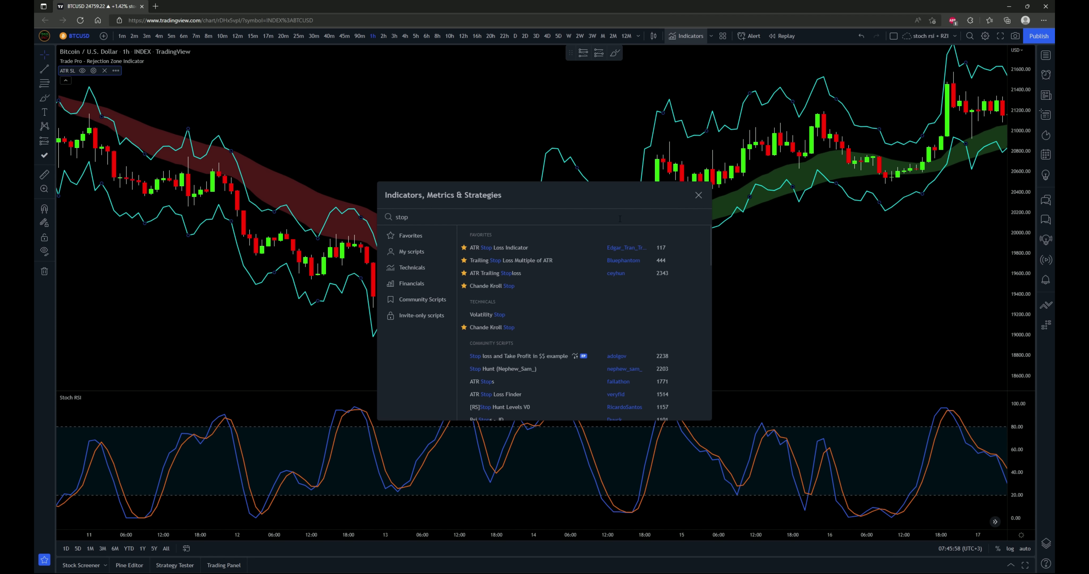
key(BackSpace)
key(BackSpace)
key(BackSpace)
key(BackSpace)
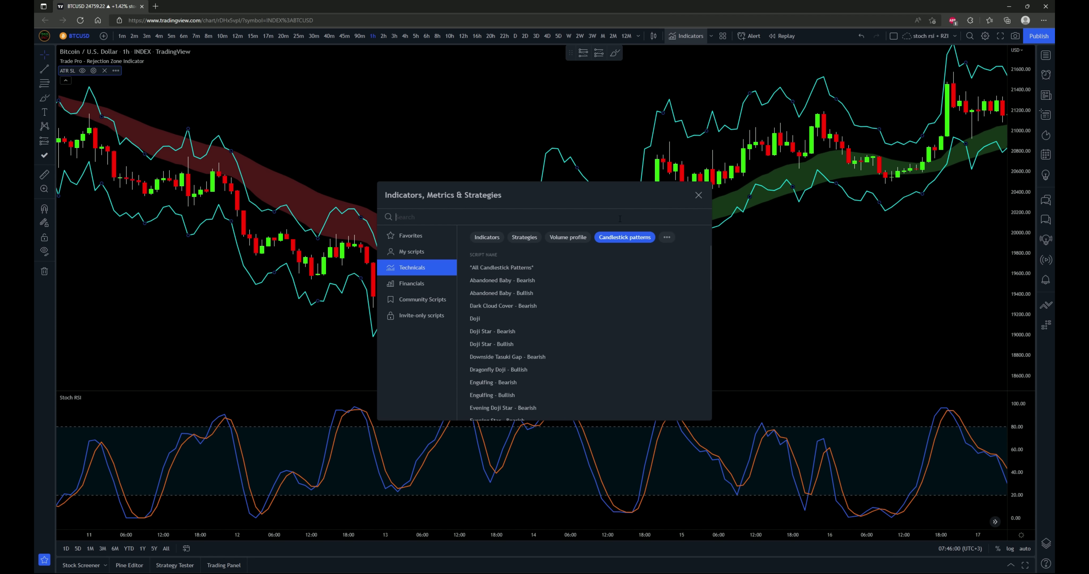
text(reject)
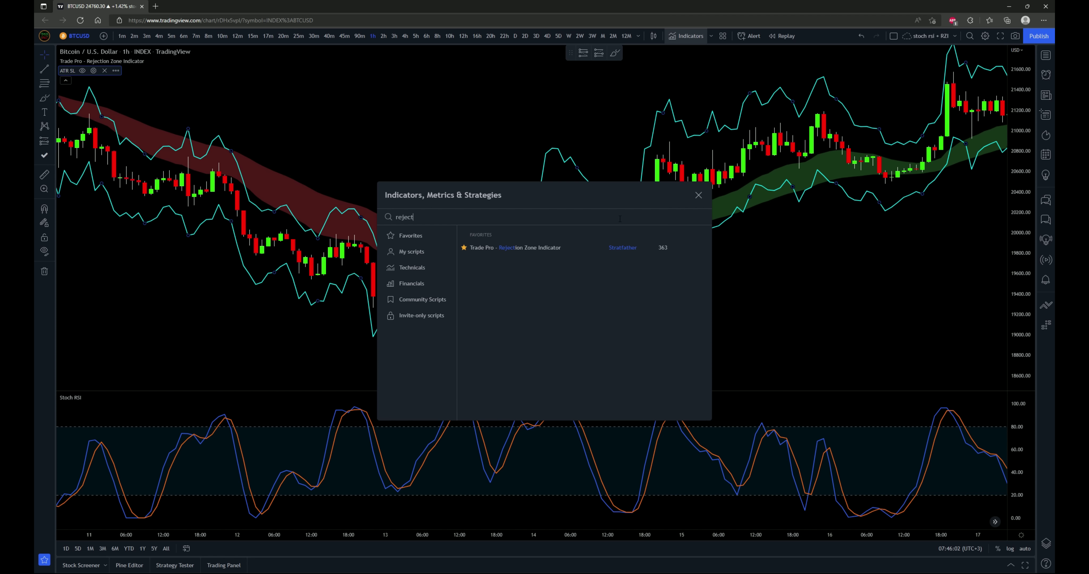
text(ion zone)
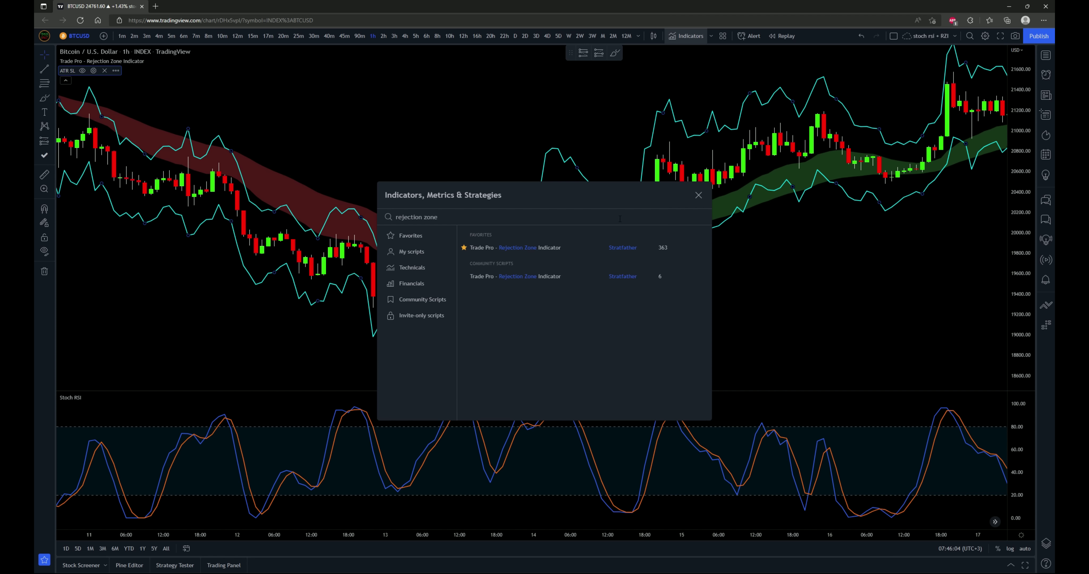
click(698, 196)
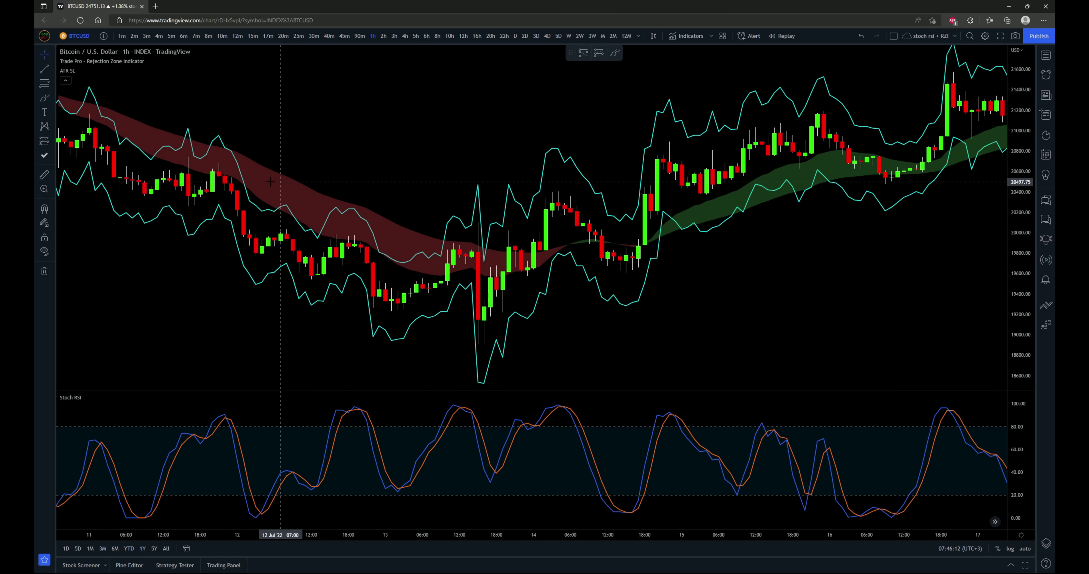
mouse_move(129, 62)
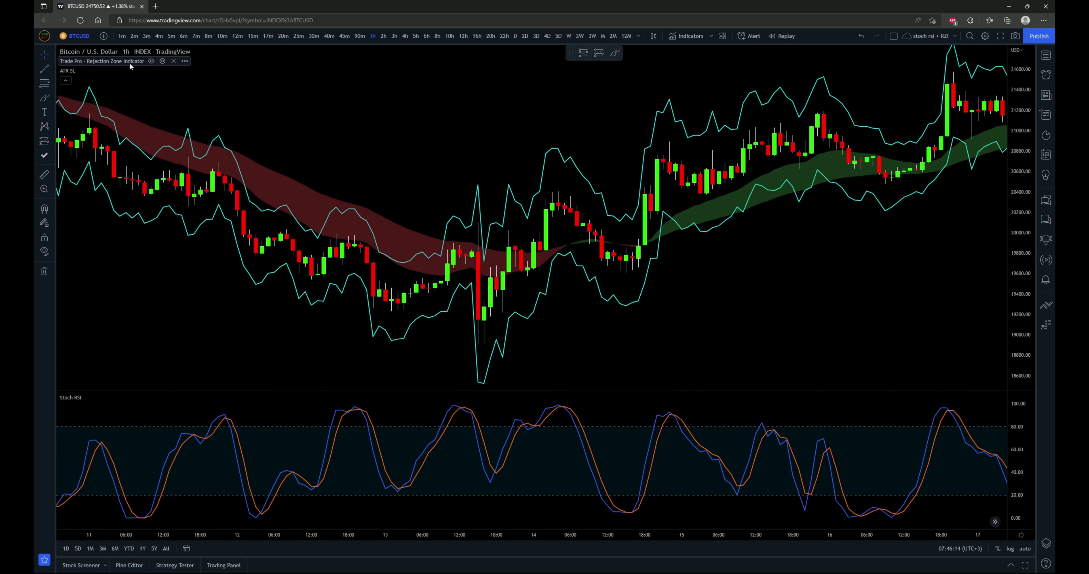
click(163, 61)
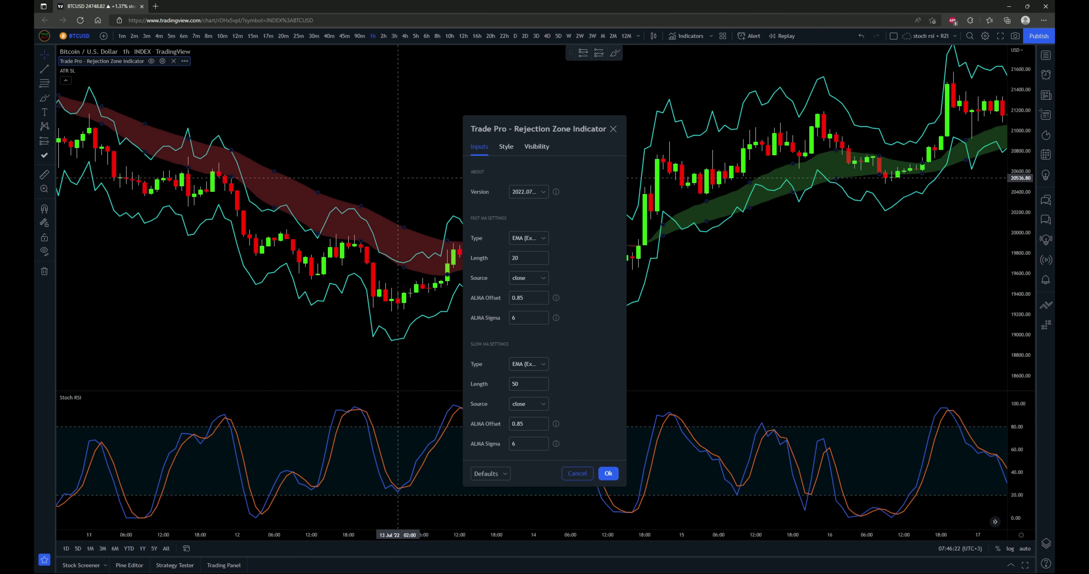
key(Escape)
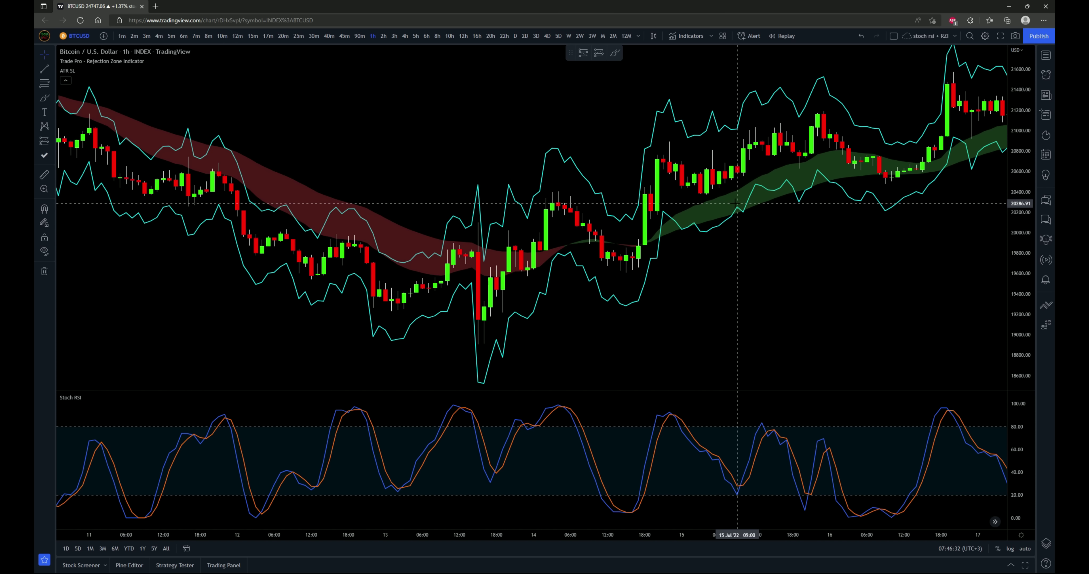
Step: Select the ATR SL line on the BTCUSD chart
click(544, 173)
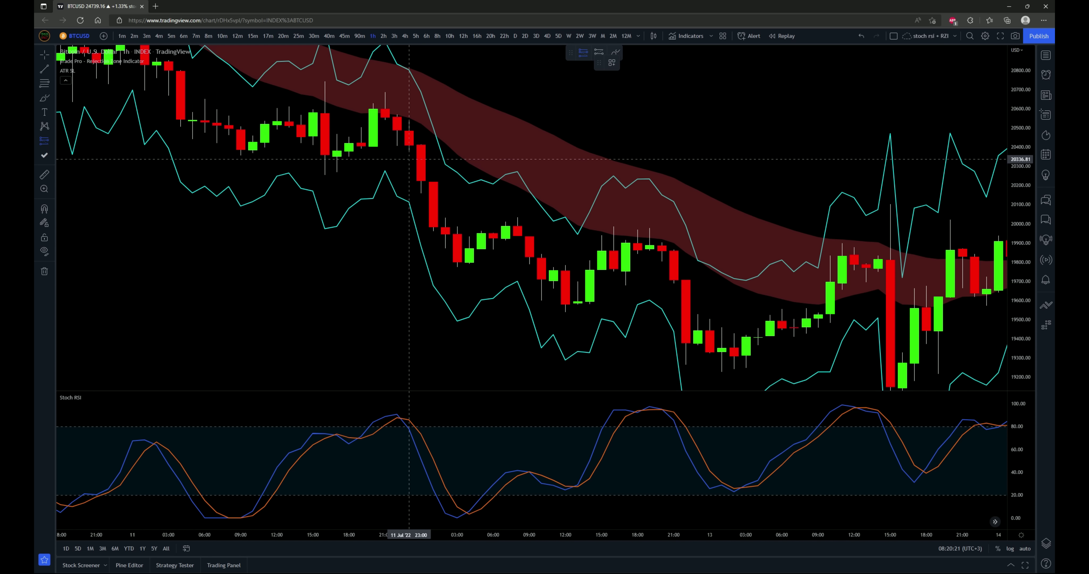
Step: Place a short position at the 11 Jul drop near 20403, adjusting its stop and lowering its target
click(409, 146)
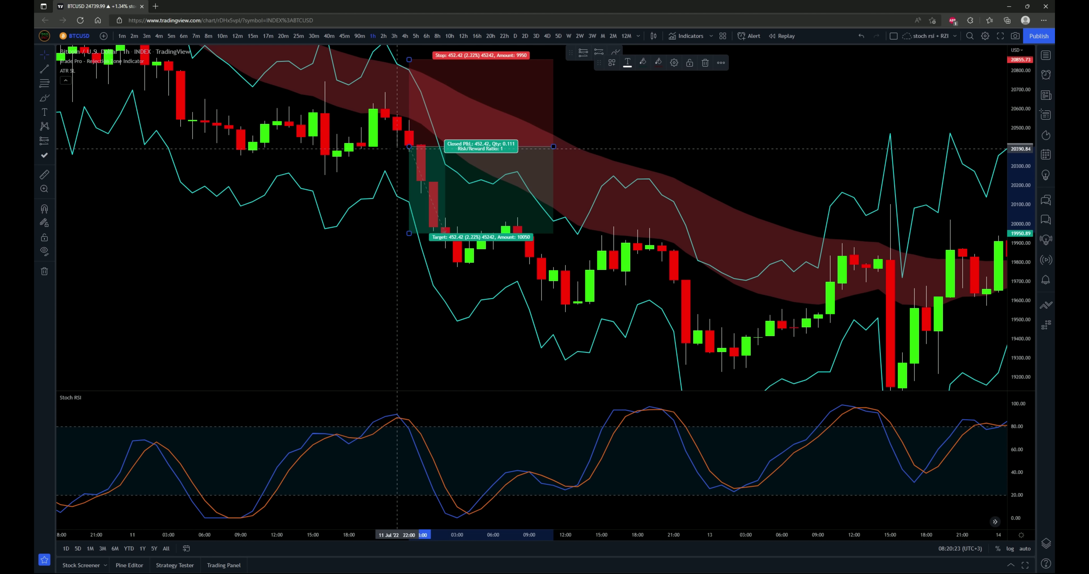
drag(409, 79, 395, 89)
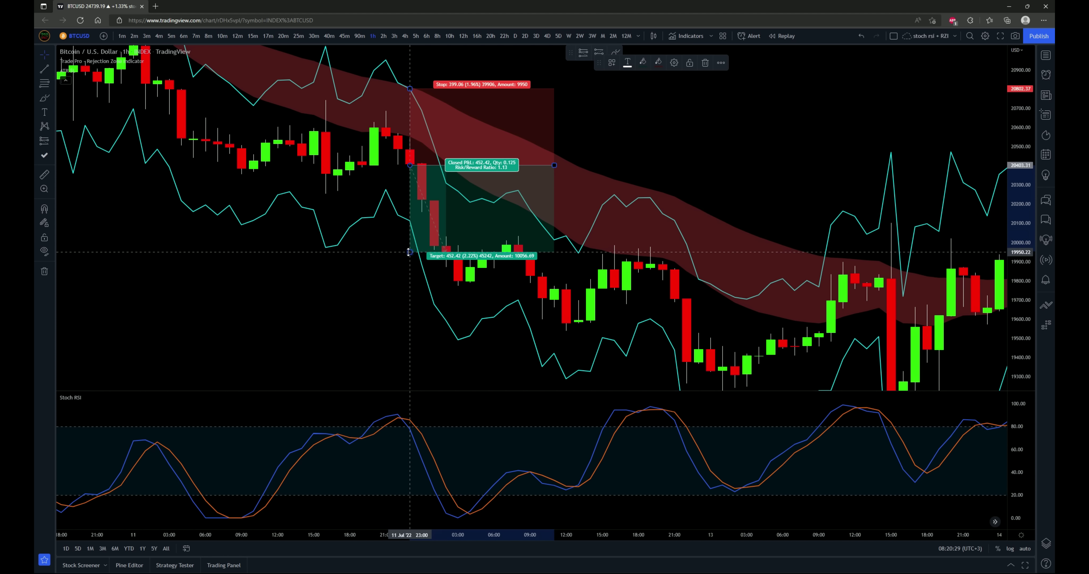
drag(409, 252, 405, 279)
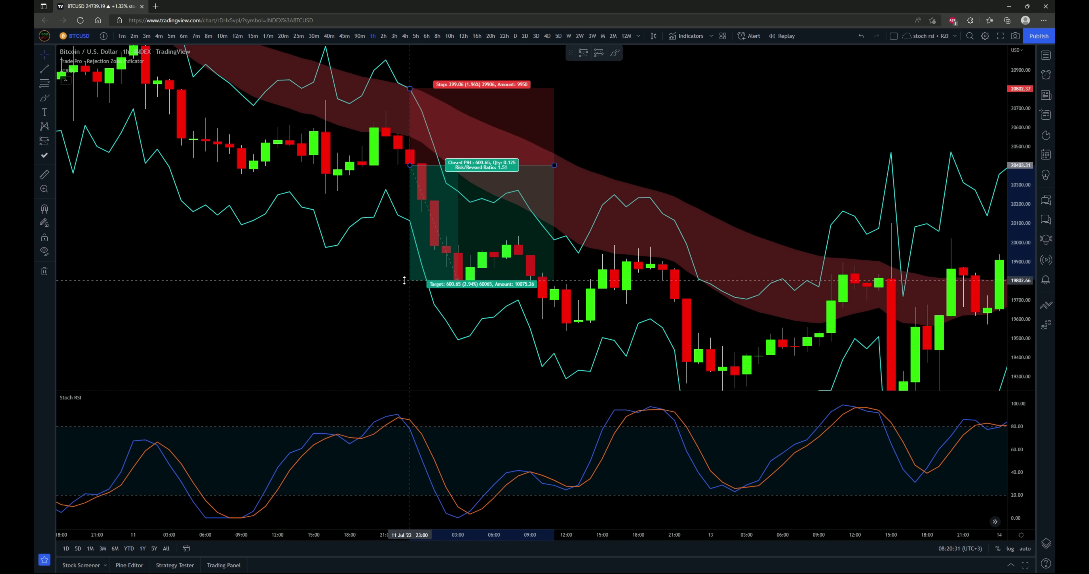
drag(377, 318, 358, 313)
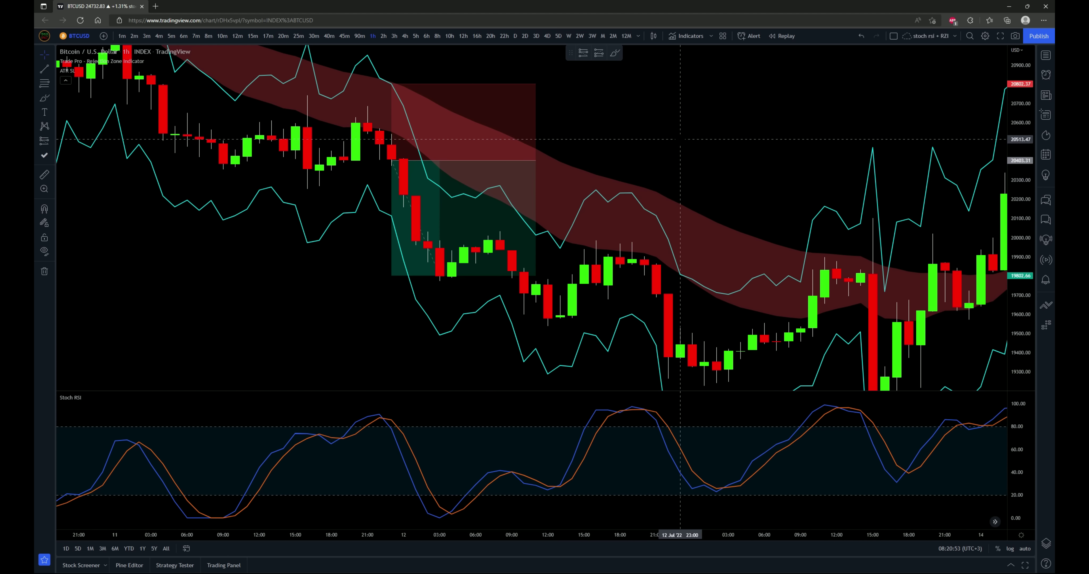
drag(603, 74, 581, 62)
click(582, 54)
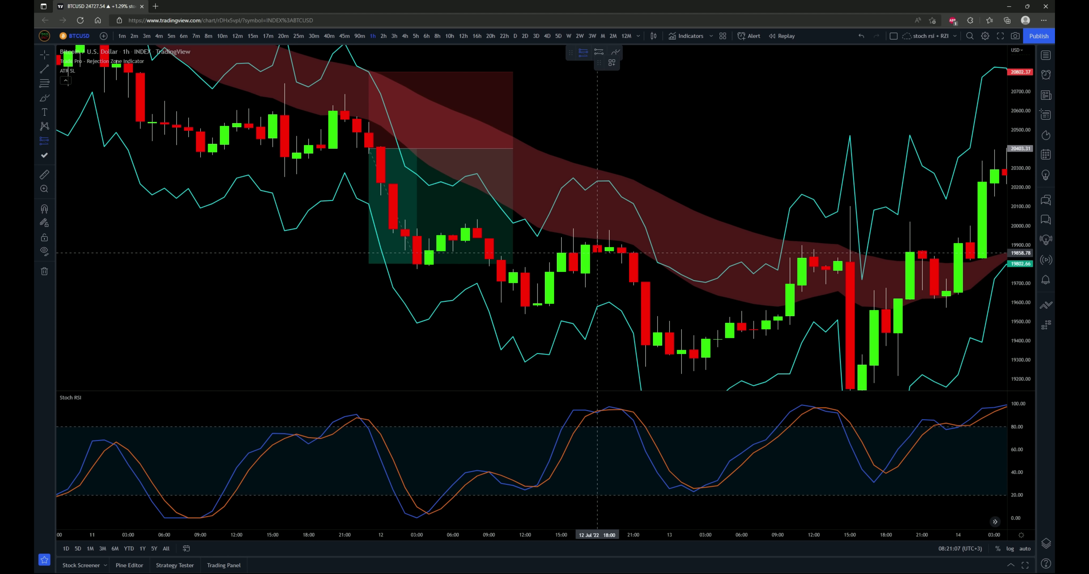
Step: Place a short position near 19858 with stop about 20230 and target about 19306
click(596, 252)
drag(597, 165, 597, 182)
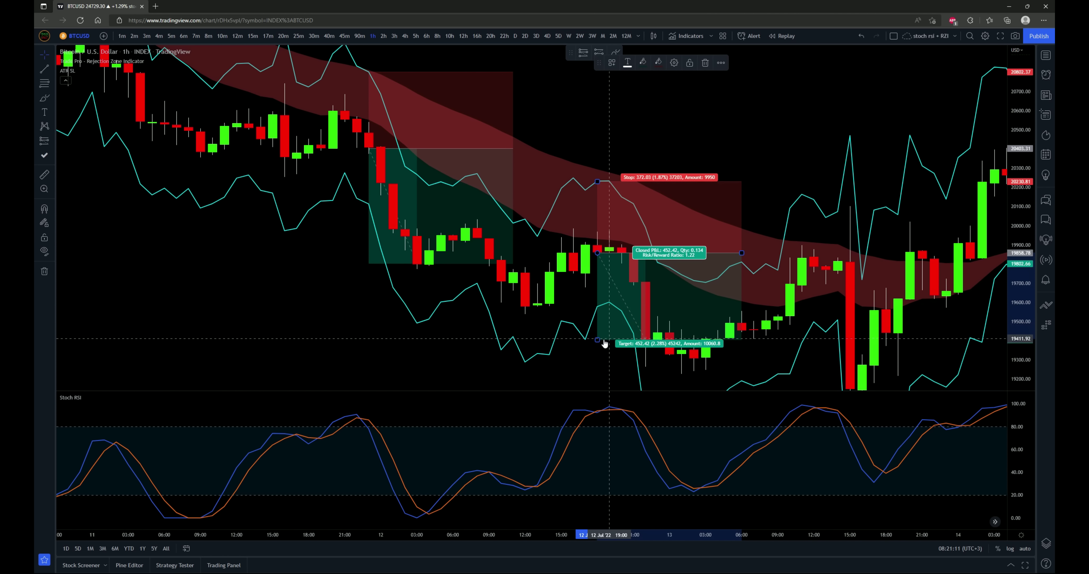
drag(597, 340, 593, 362)
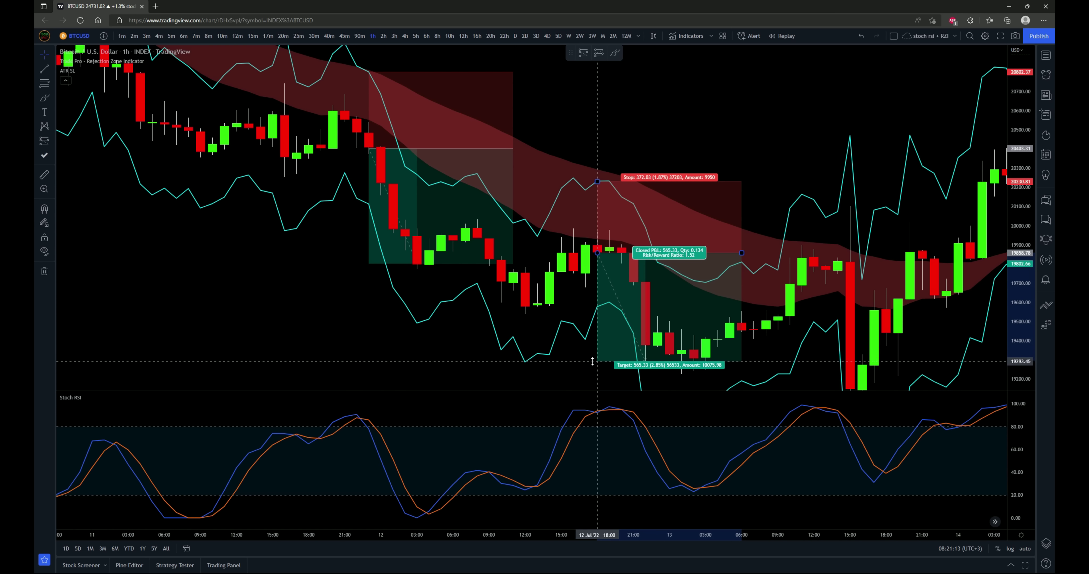
click(561, 376)
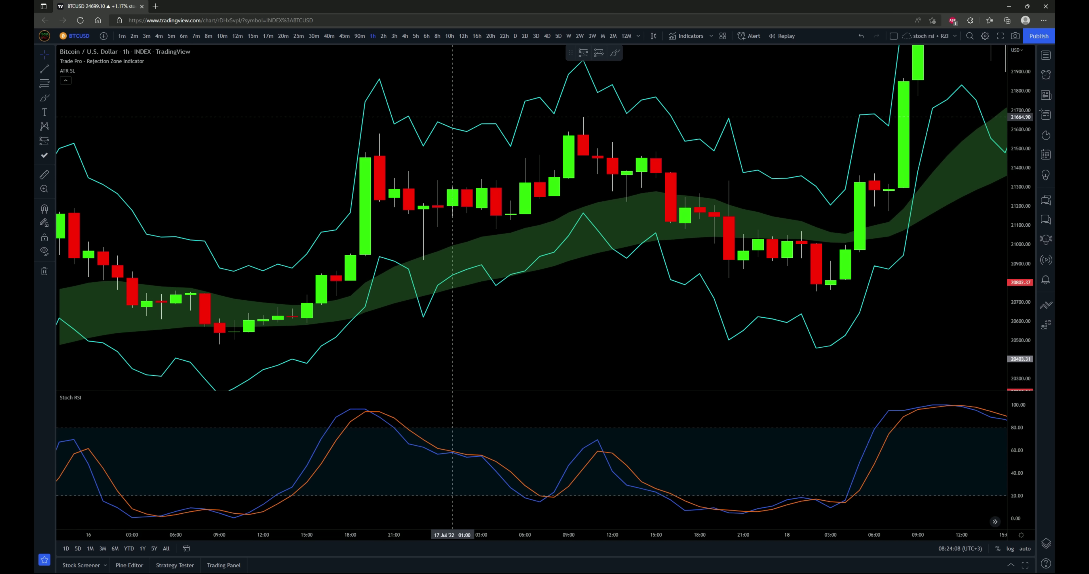
Step: Place a long position at the 16 Jul low, raising its stop slightly and its target higher
click(598, 53)
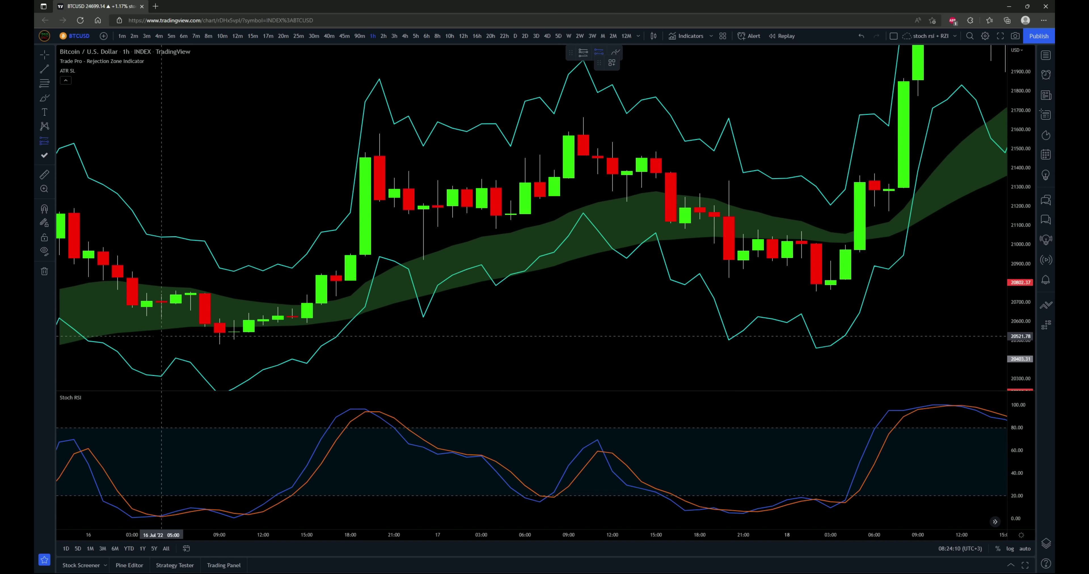
click(161, 302)
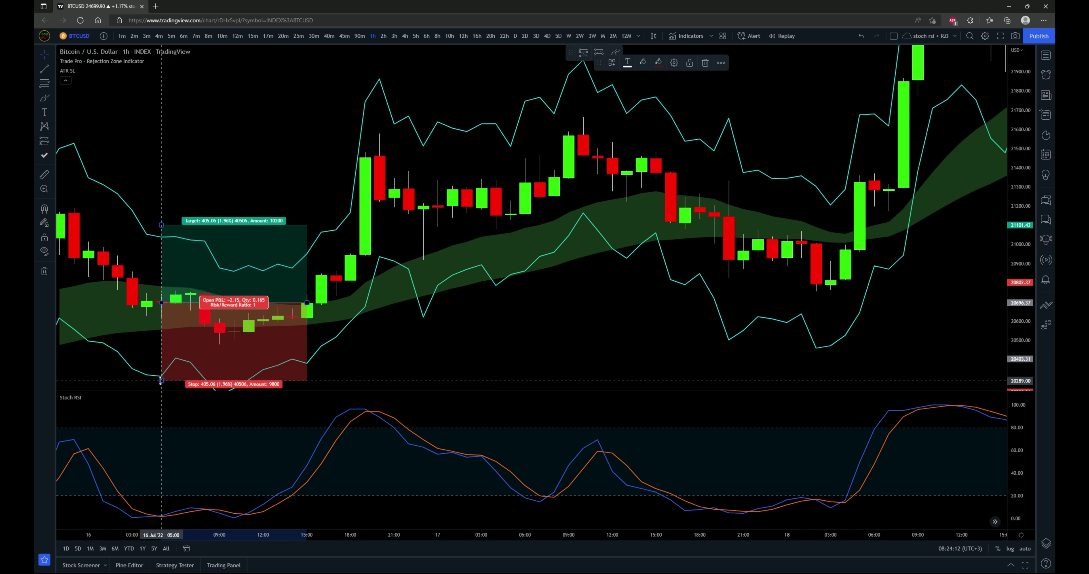
drag(161, 380, 161, 376)
mouse_move(161, 225)
mouse_down()
mouse_move(161, 172)
mouse_move(162, 187)
mouse_up()
click(465, 305)
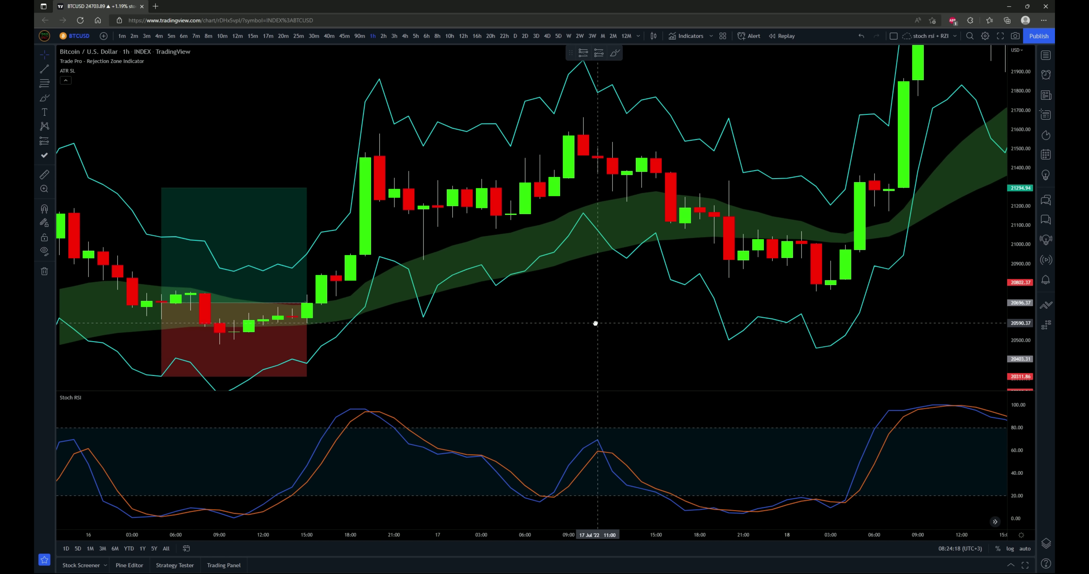
drag(595, 323, 482, 329)
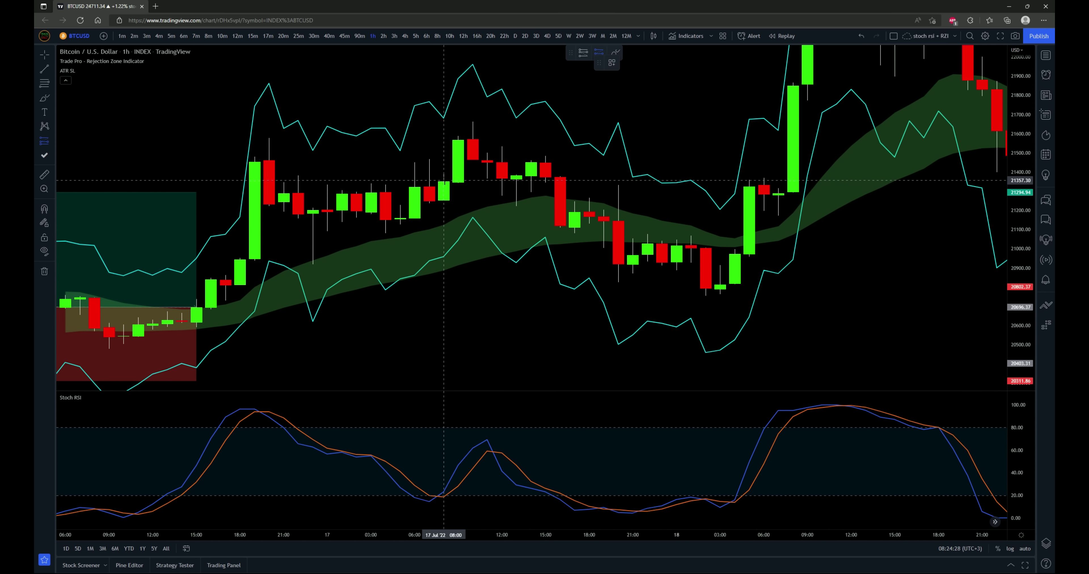
Step: Add a long position near 21351 on 17 Jul with its stop raised to about 20950
click(443, 181)
drag(424, 269, 424, 257)
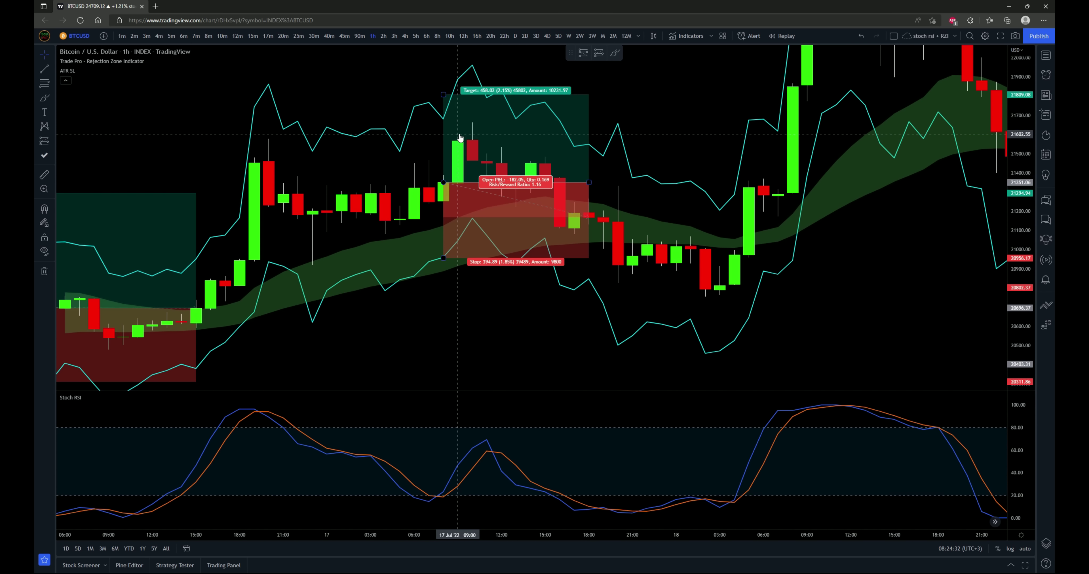
click(582, 268)
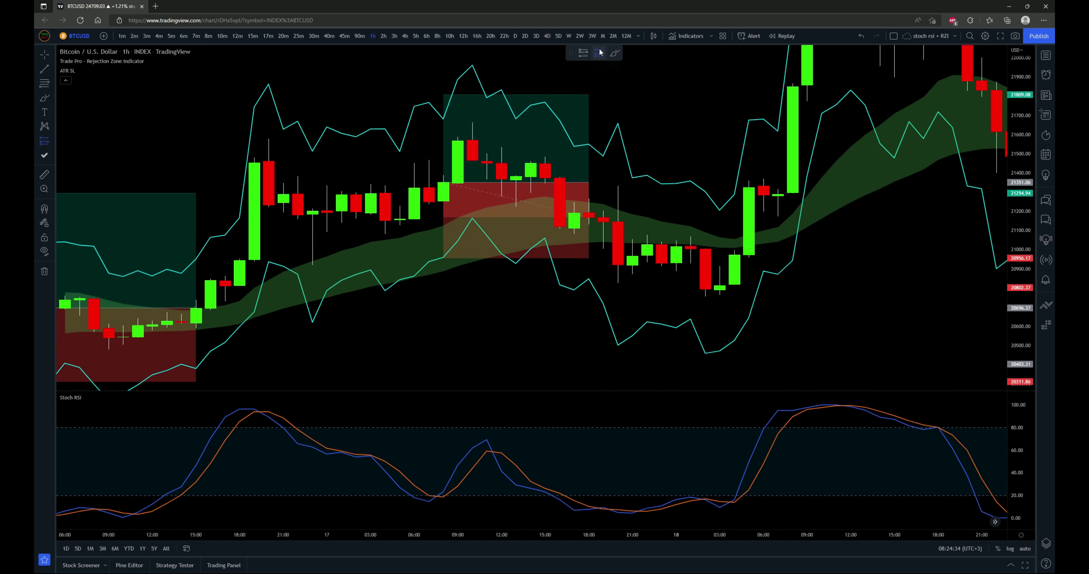
Step: Add a long position at 17 Jul 19:00 with stop 20710.92 and target about 21764
click(603, 222)
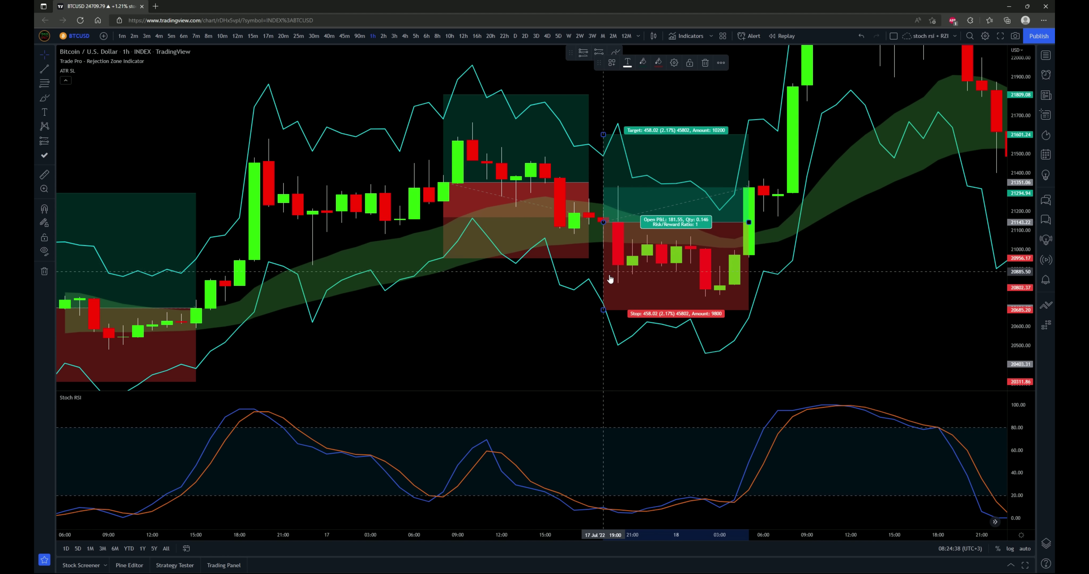
drag(603, 310, 596, 307)
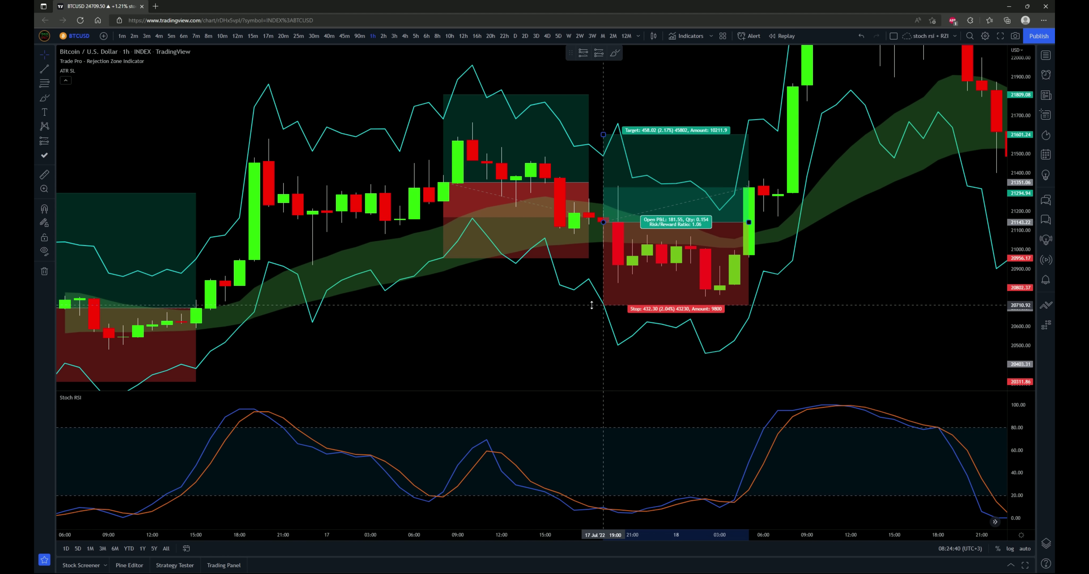
drag(555, 337, 515, 360)
click(565, 157)
drag(565, 157, 564, 120)
click(593, 359)
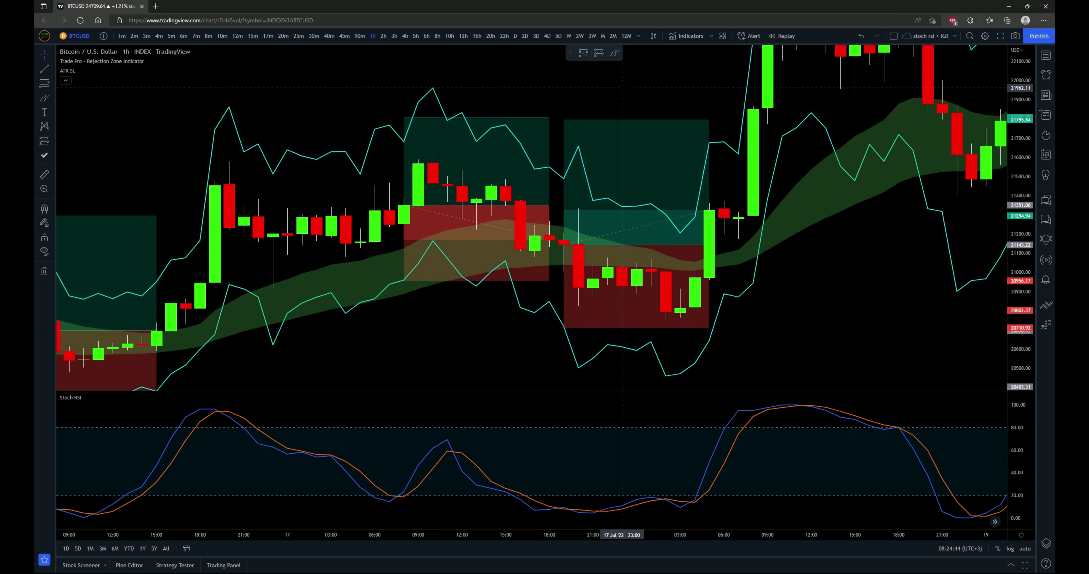